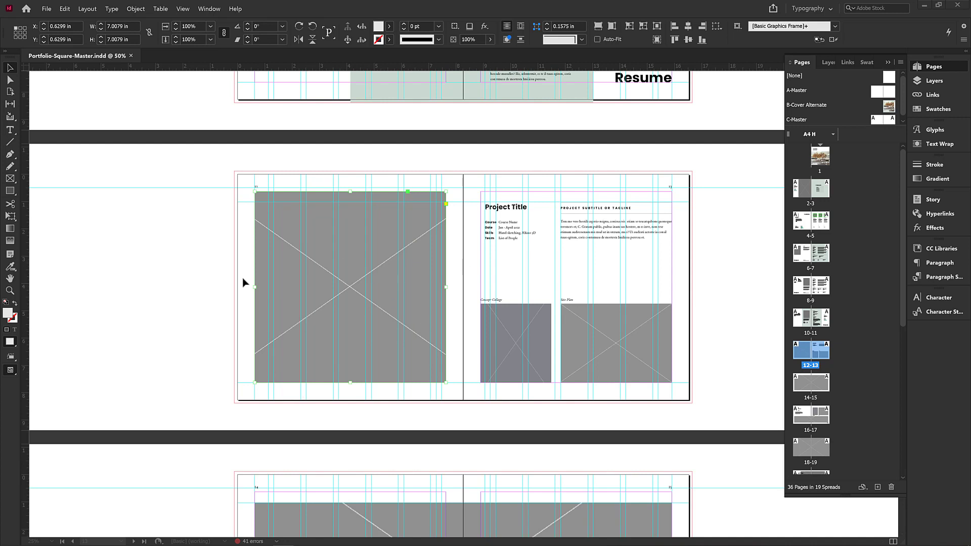
Place the Garden Outlines drawing from the 45 Bay - Skypark folder into the large image frame on page 12.
left_click(150, 236)
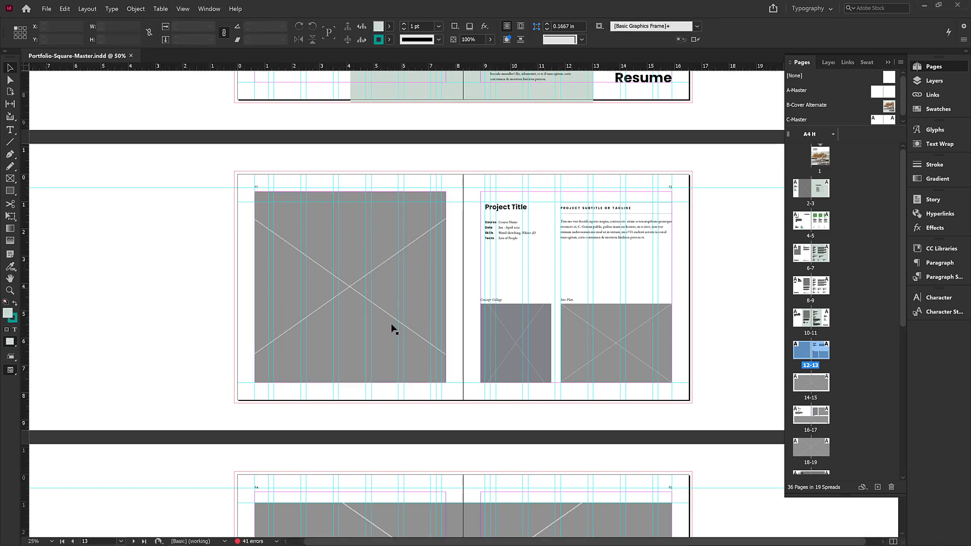
left_click(377, 209)
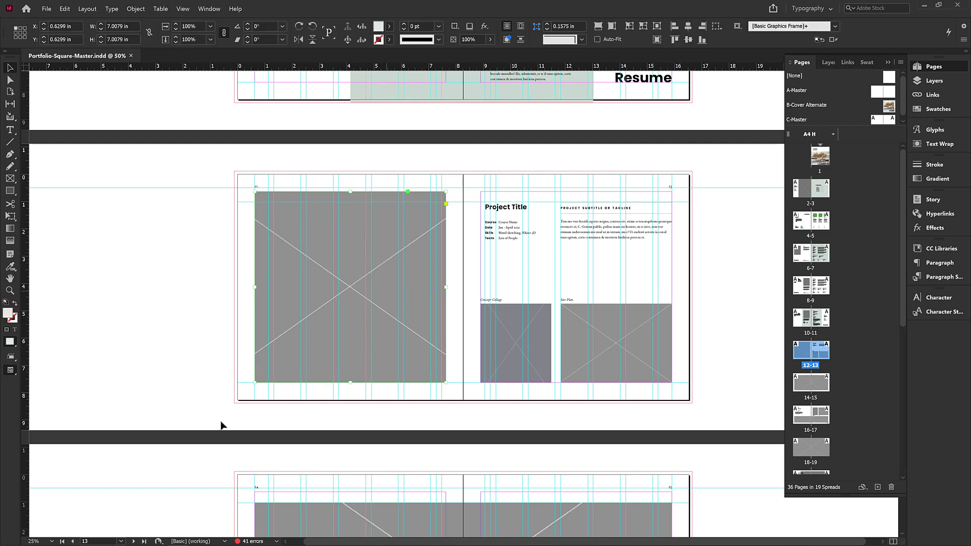
left_click(97, 537)
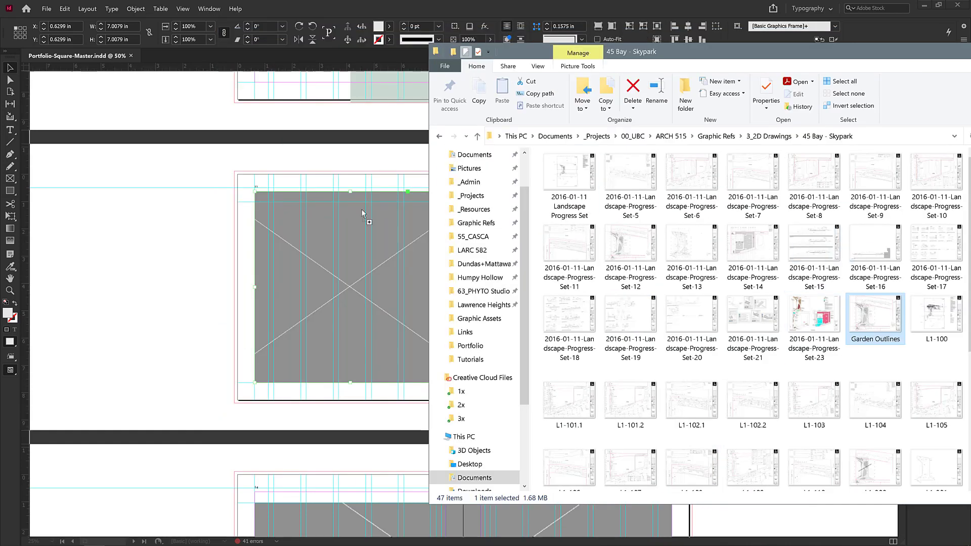
left_click_drag(362, 210, 370, 242)
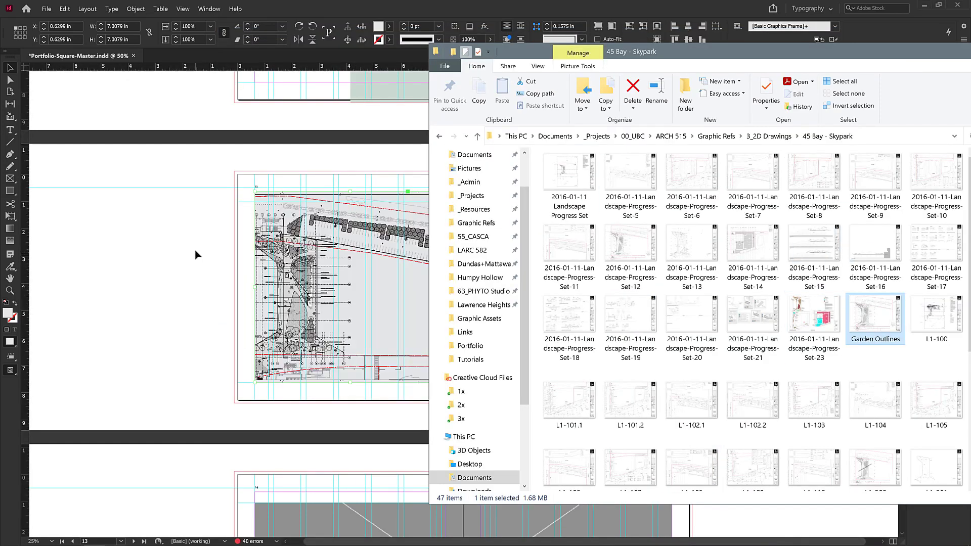
left_click(221, 212)
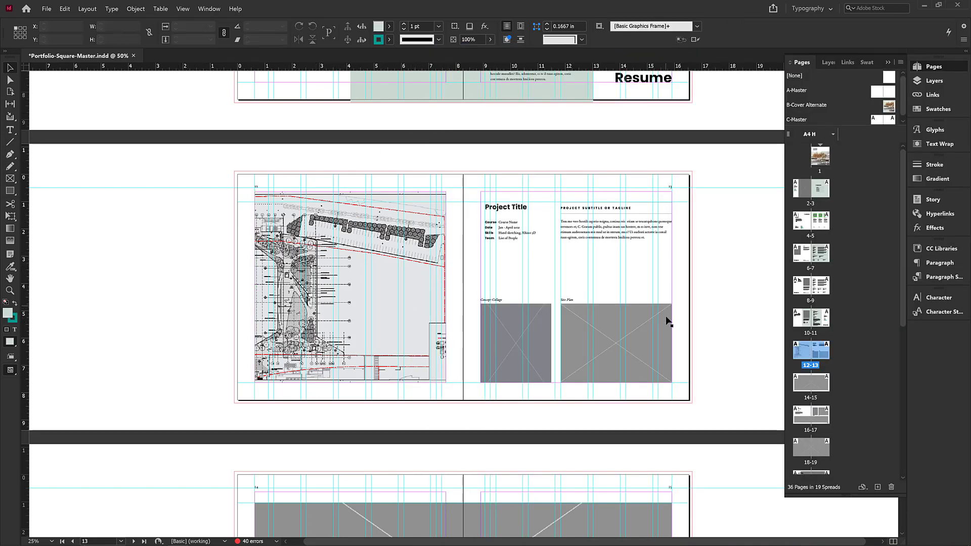
Set the fill of the frame holding the placed drawing to [None].
left_click(391, 268)
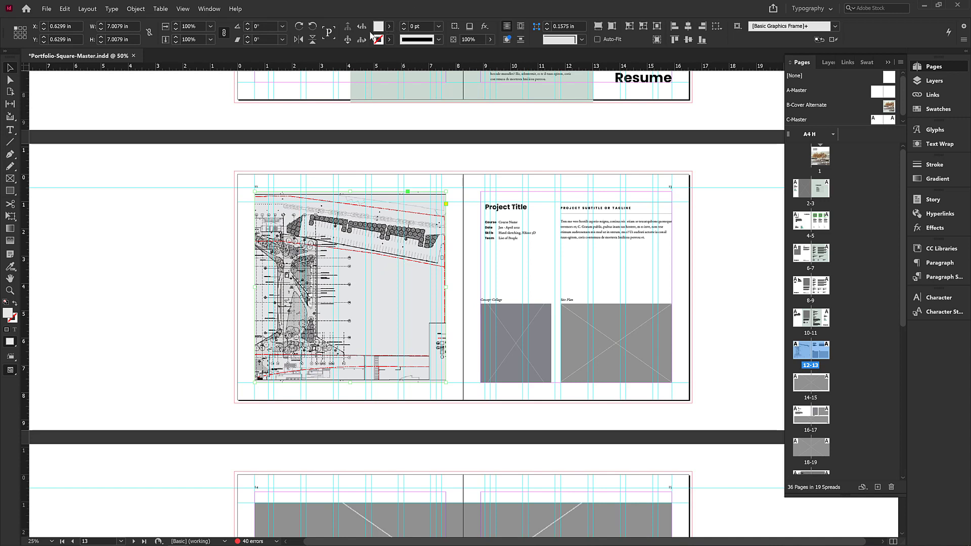
left_click(388, 25)
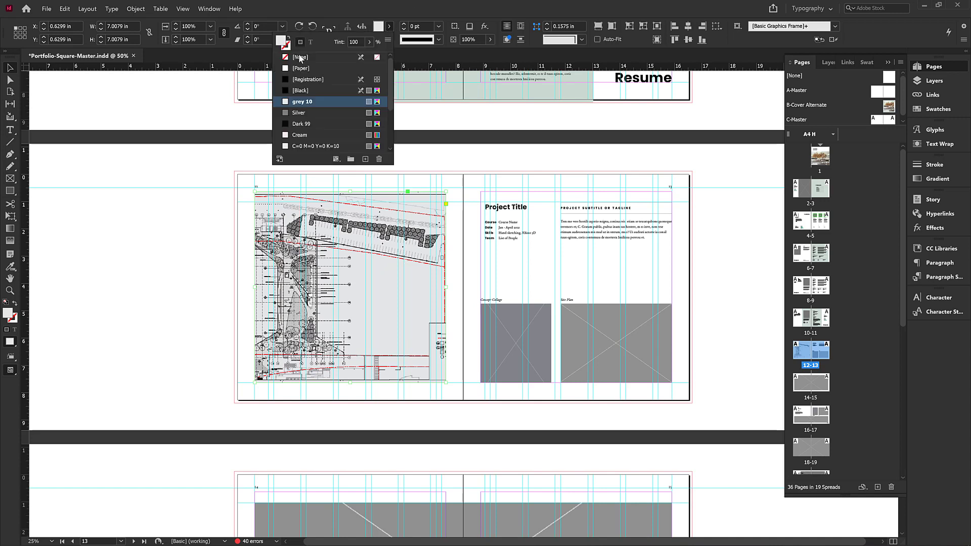
left_click(301, 58)
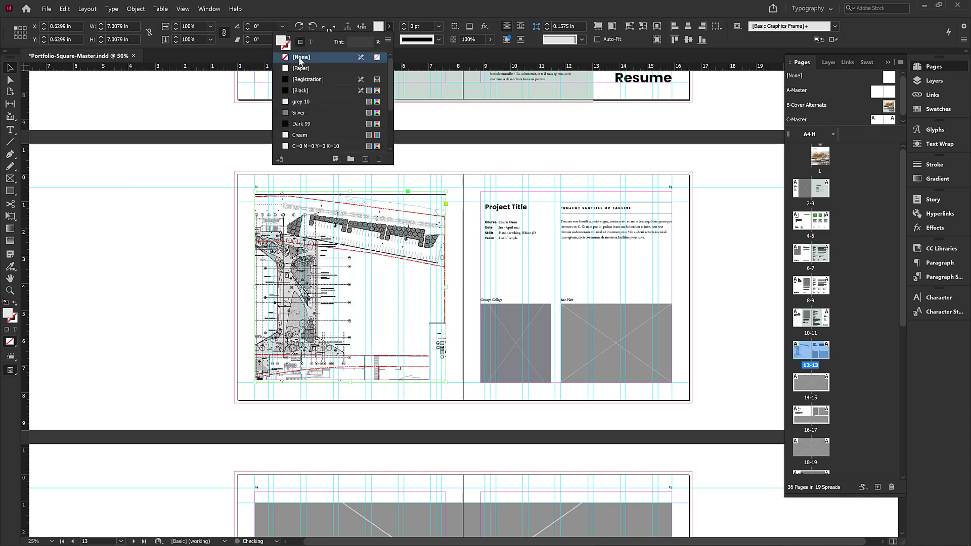
left_click(9, 314)
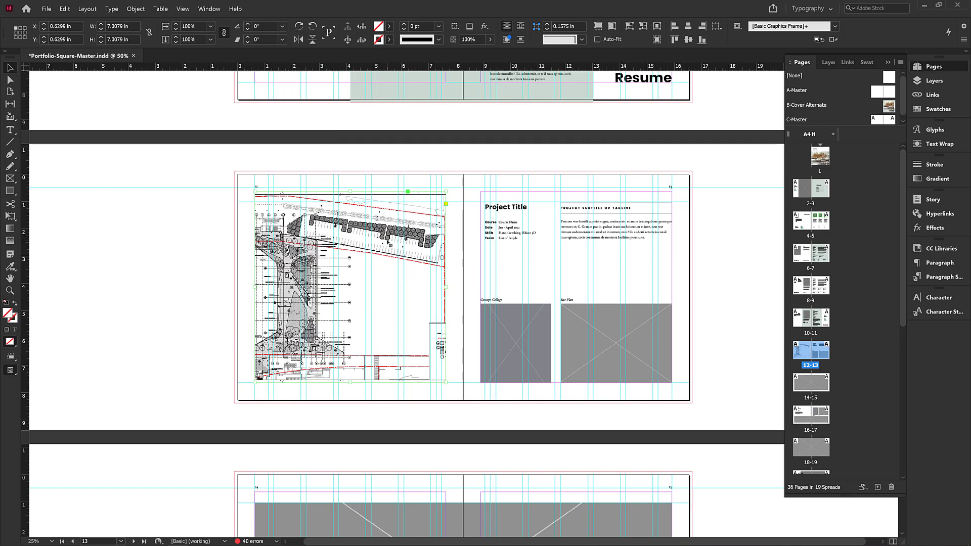
Shift the placed drawing sideways inside its frame so the whole garden plan falls within the frame, and deselect it.
left_click(509, 316)
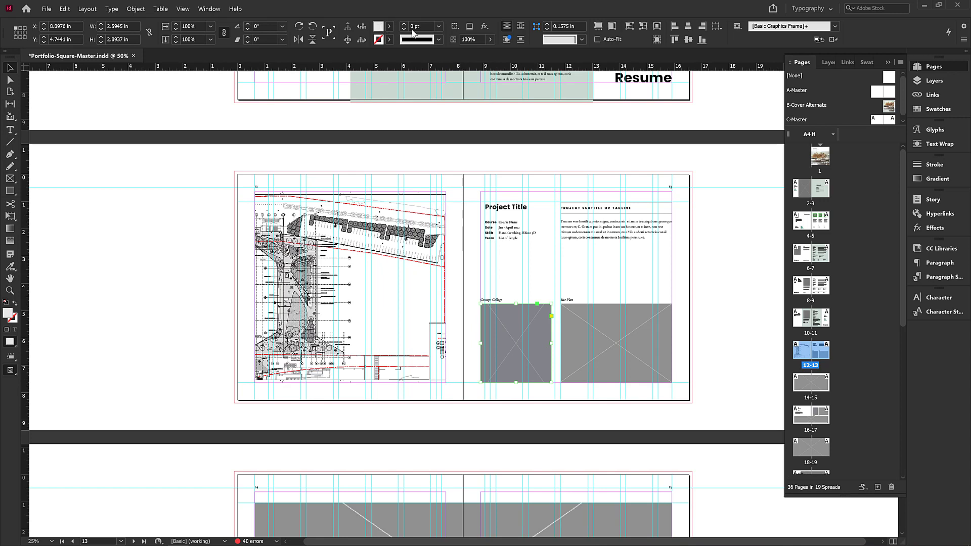
left_click(359, 225)
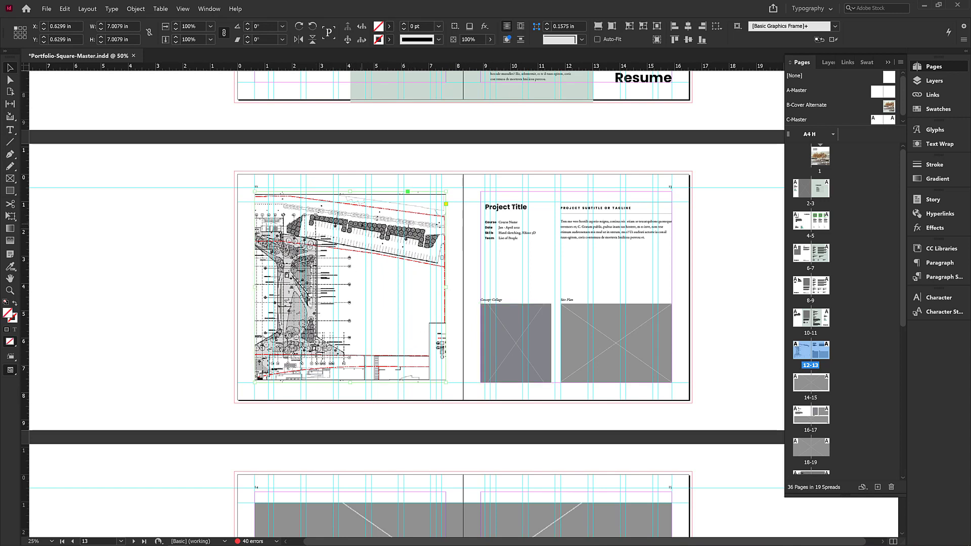
left_click_drag(360, 224, 393, 226)
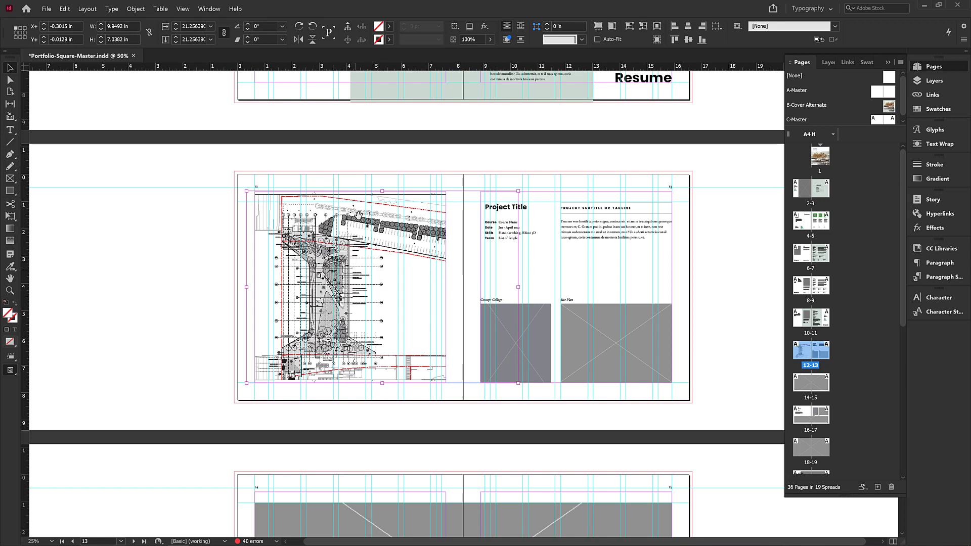
left_click(184, 212)
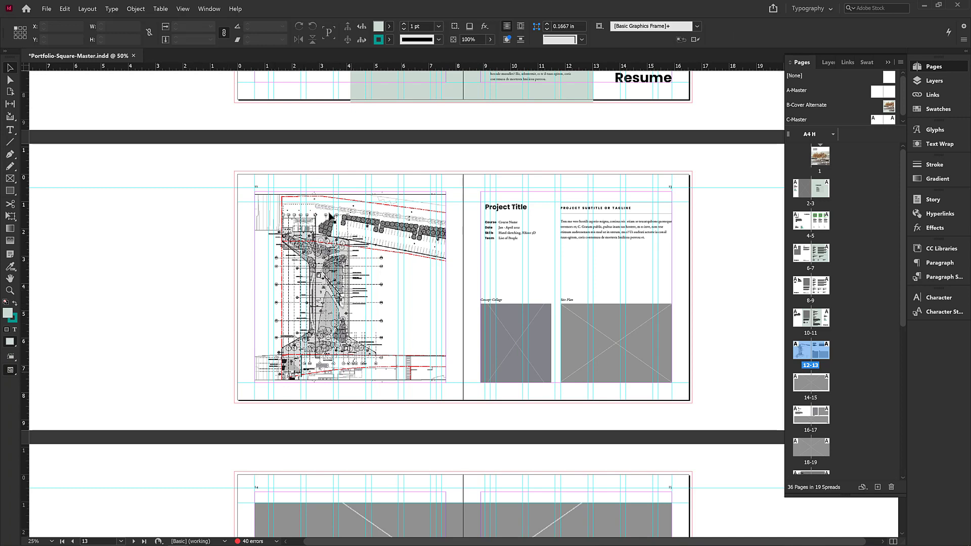
Open the Object Layer Options for the placed drawing, expand the L1-200.pdf layer list, and enlarge the dialog clear of the plan.
key("ctrl+equal")
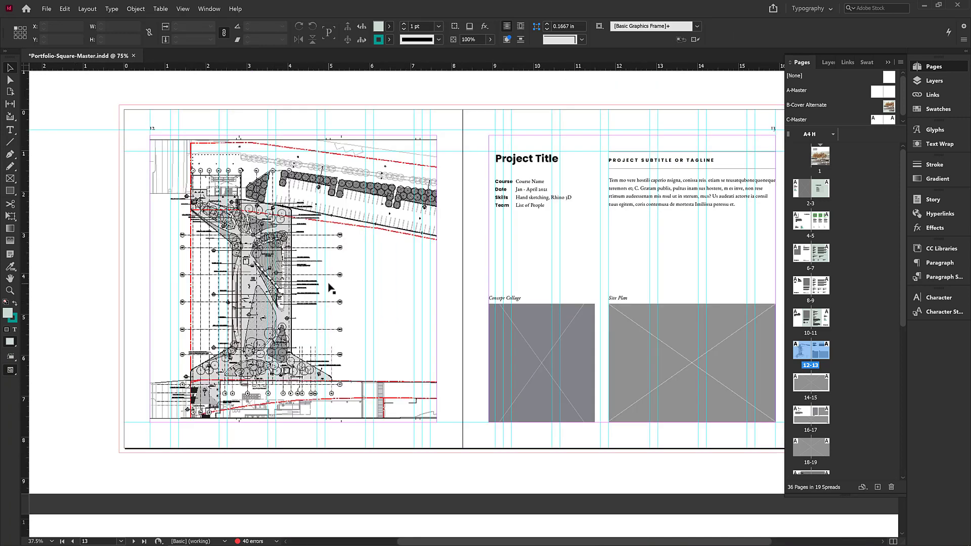
key("ctrl+equal")
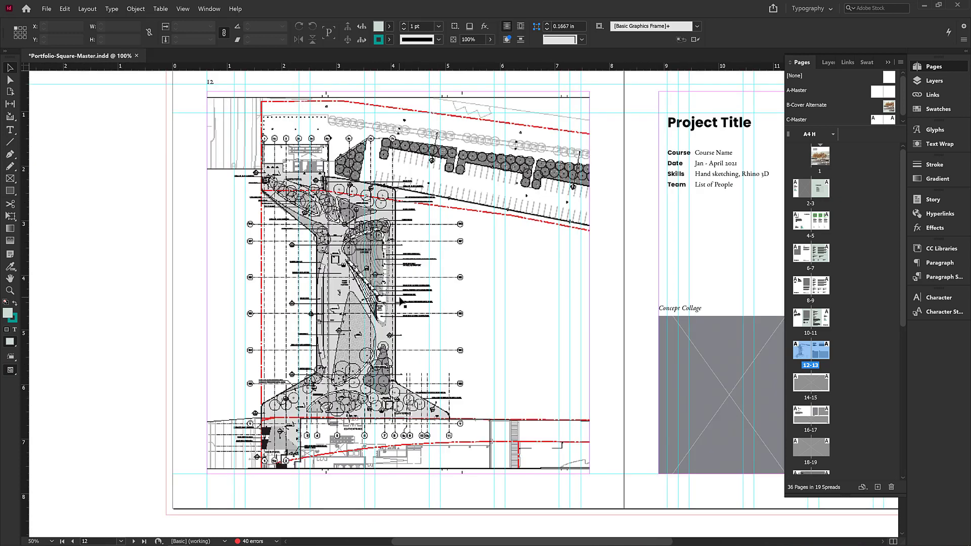
left_click_drag(399, 302, 466, 294)
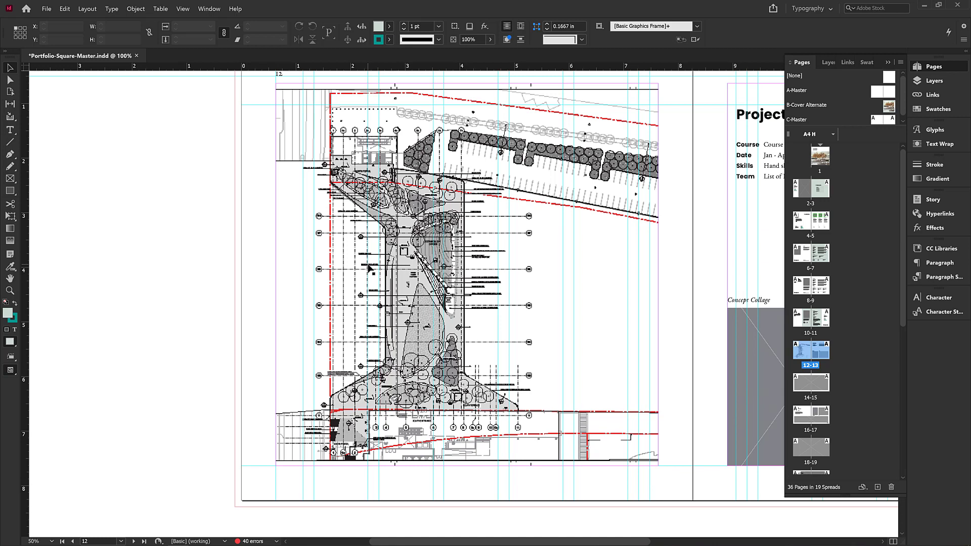
left_click(362, 236)
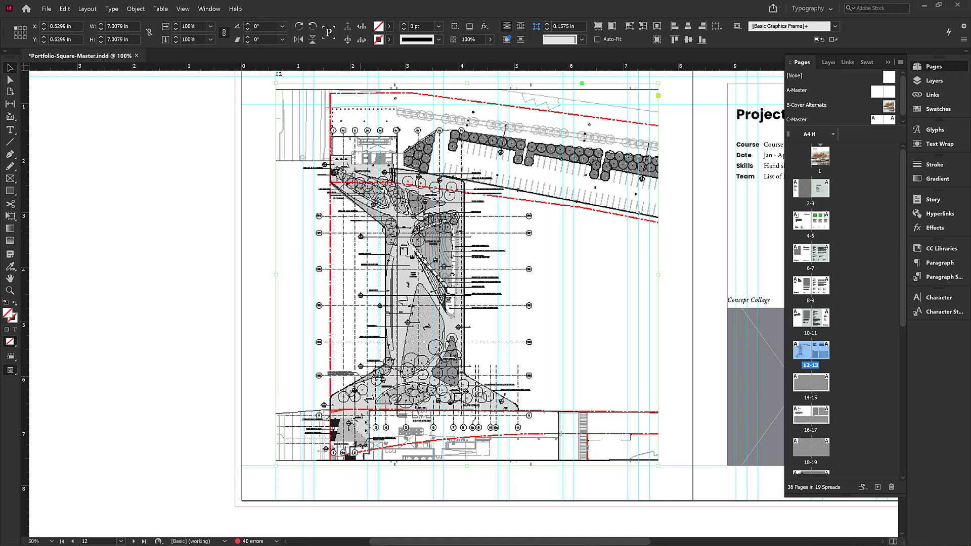
left_click(137, 9)
left_click(169, 209)
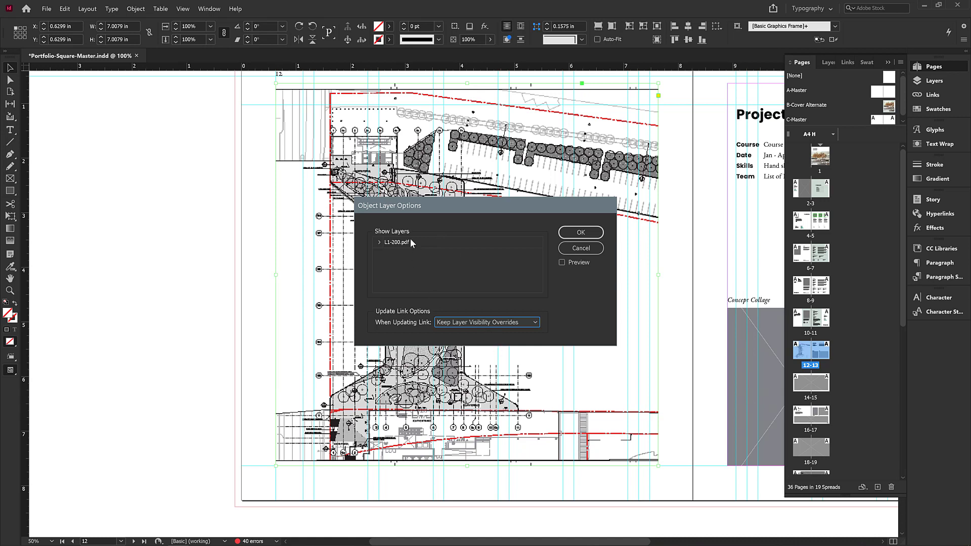
left_click(380, 242)
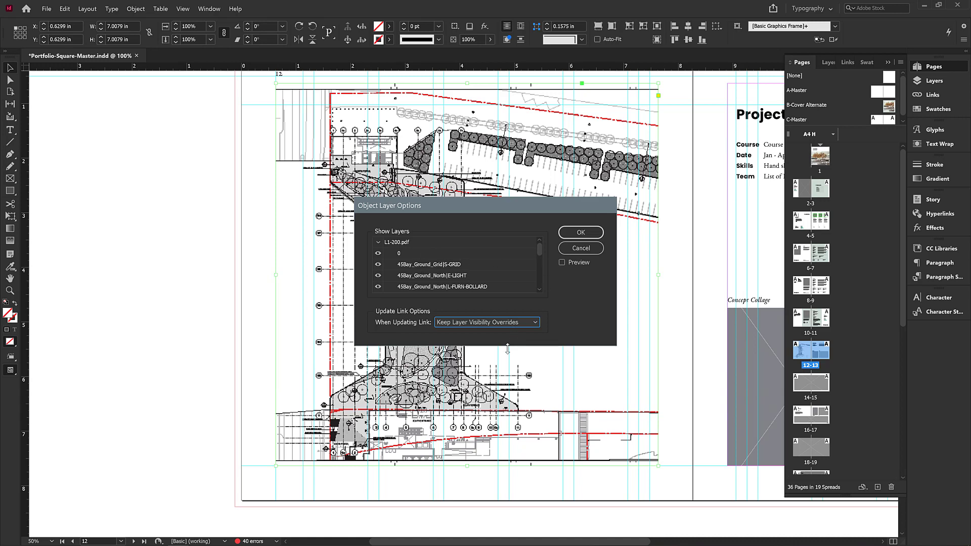
left_click_drag(507, 348, 508, 449)
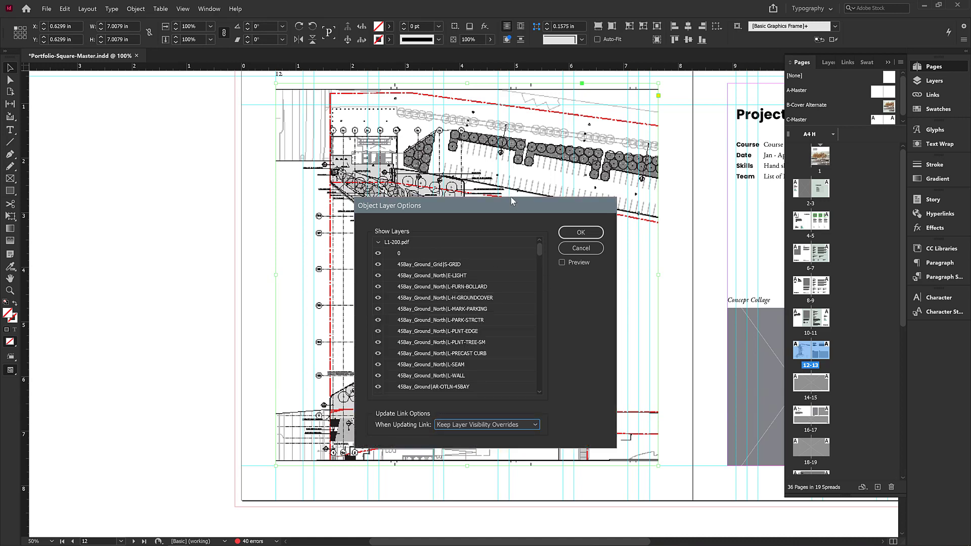
left_click_drag(511, 201, 510, 99)
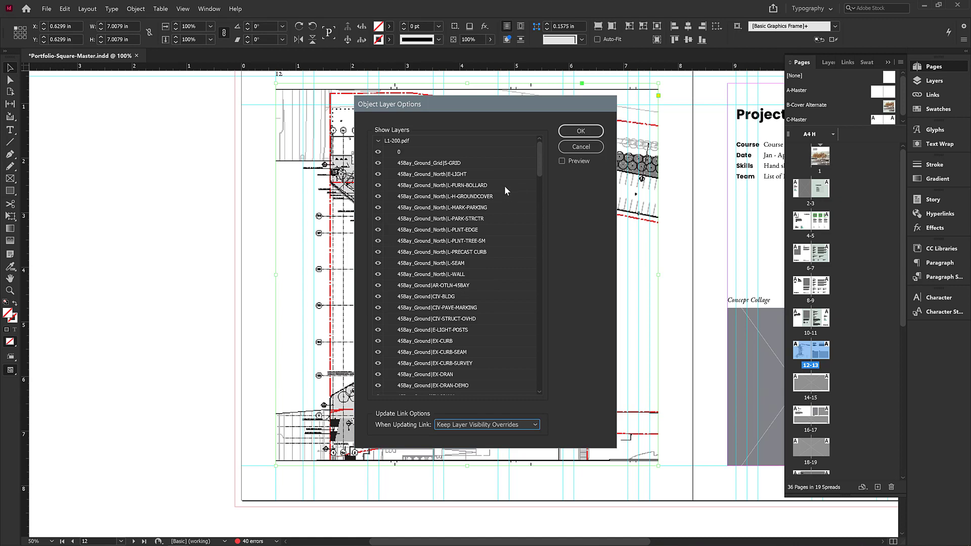
left_click_drag(455, 105, 642, 117)
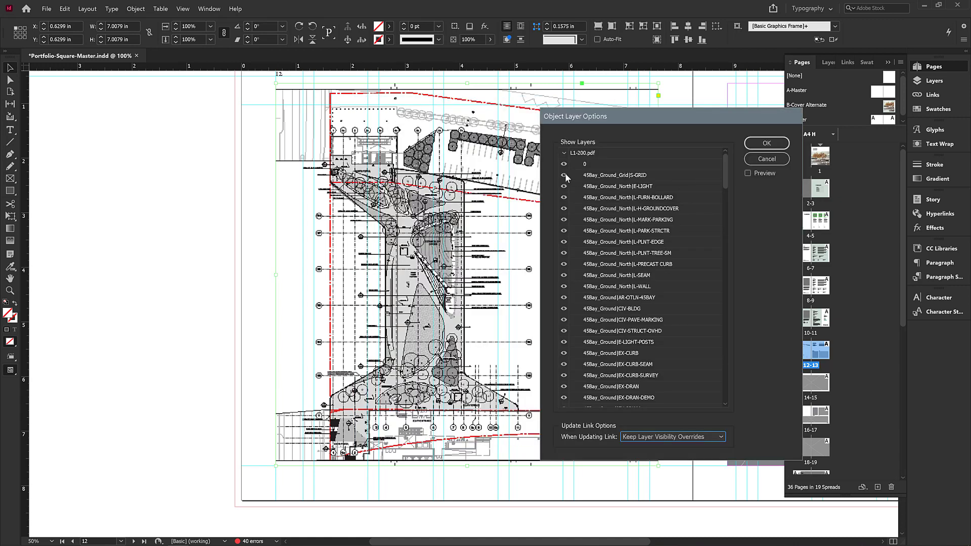
Hide the 45Bay_Ground and 45Bay_Park PROPERTY layers, the 45Bay_Park-Grid S-GRID and S-GRID-ID layers, and the A-ANNO layers.
scroll(602, 250, "down", 6)
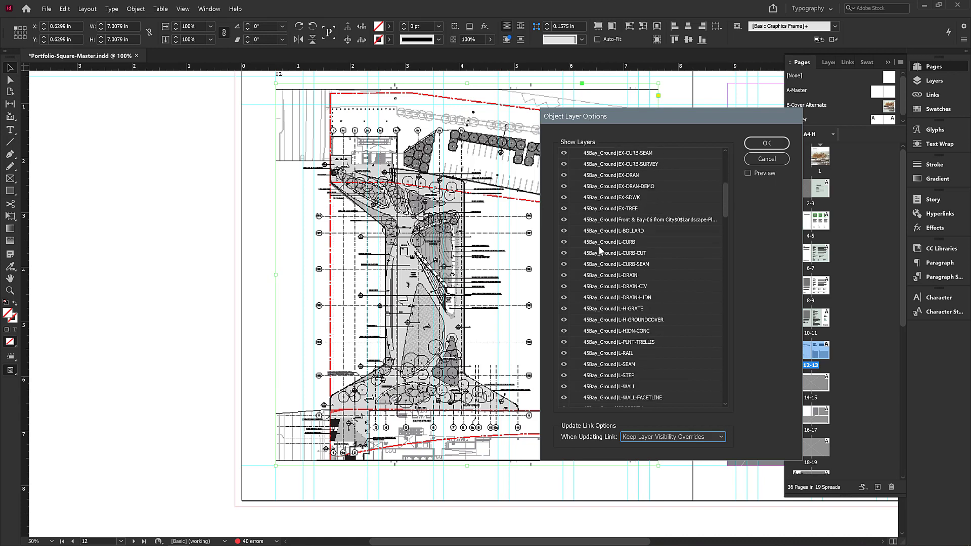
scroll(599, 250, "down", 5)
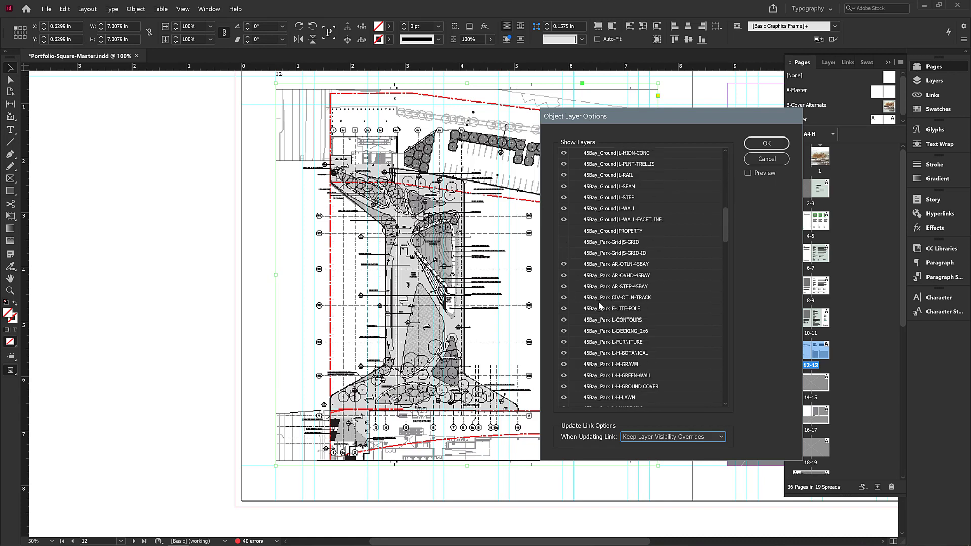
scroll(599, 305, "down", 6)
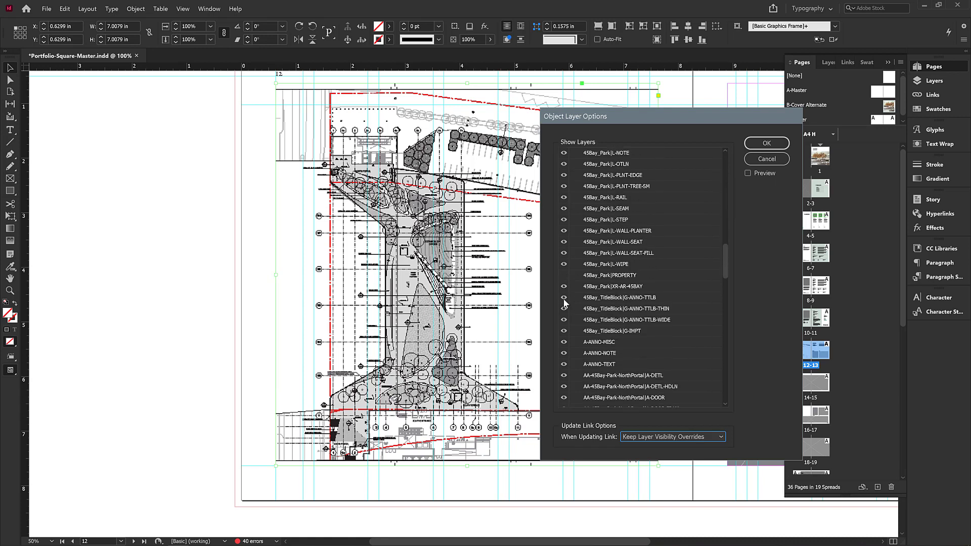
scroll(641, 302, "down", 1)
left_click_drag(564, 331, 564, 354)
scroll(629, 329, "down", 6)
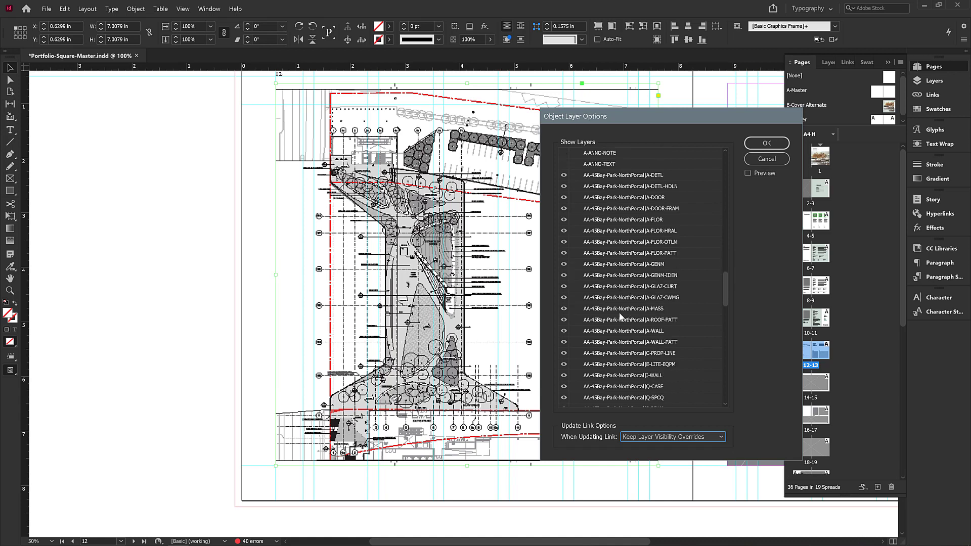
Hide the AA-45Bay_Ground S-GRID layer, the L-DIM layer and the four XR_Tags_Ref layers, and apply the layer visibility settings.
scroll(625, 296, "down", 20)
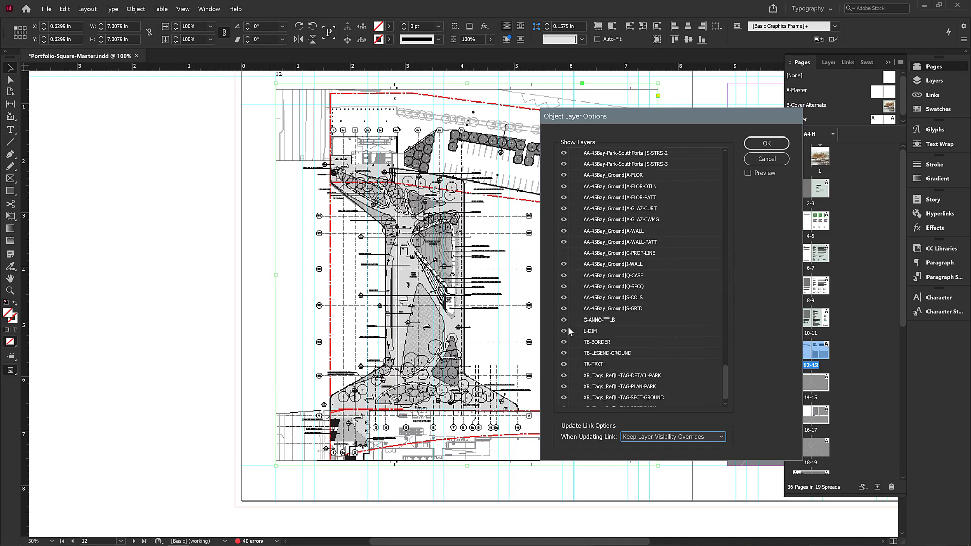
scroll(568, 331, "down", 1)
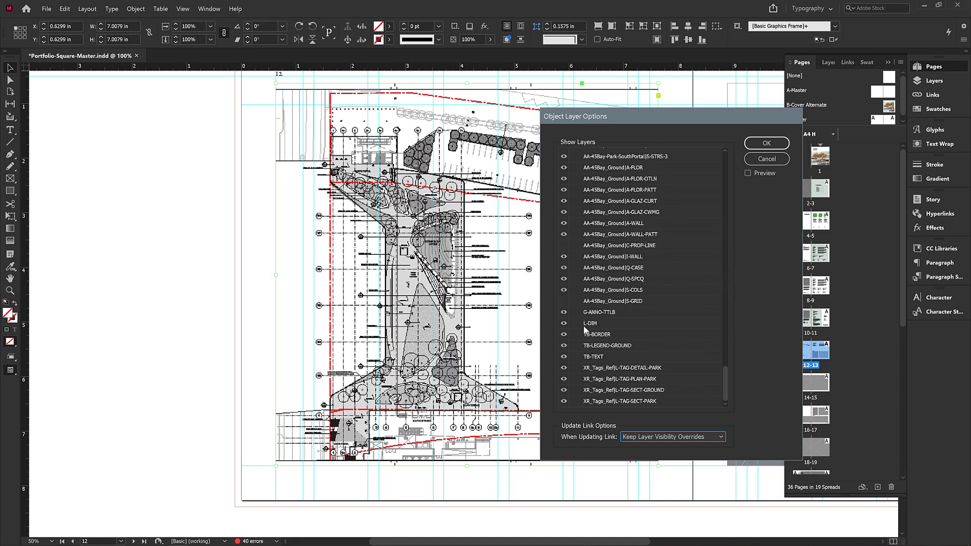
left_click(564, 401)
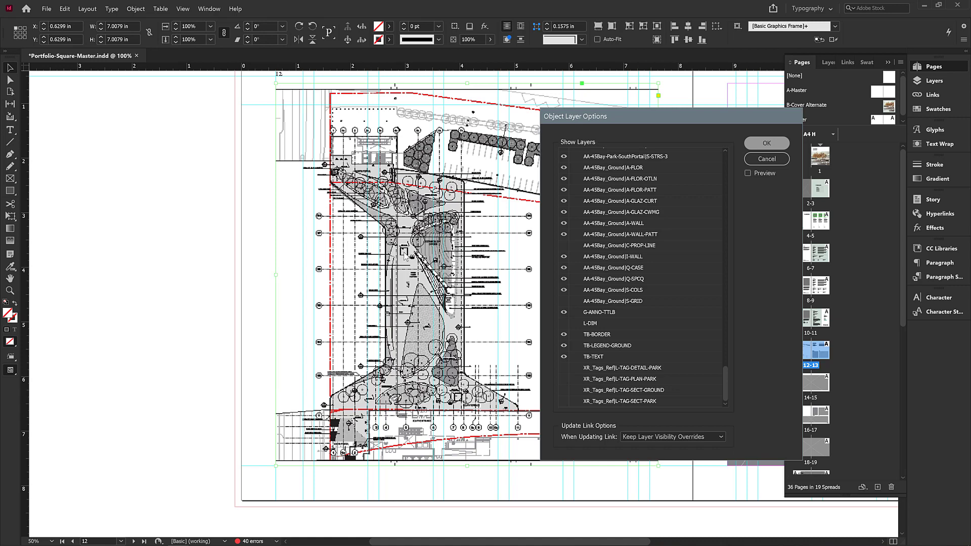
key("Return")
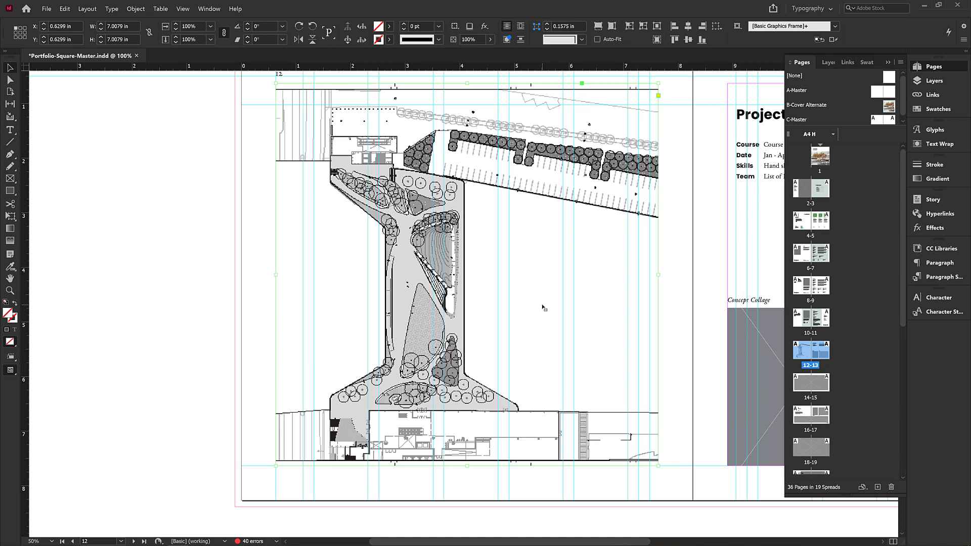
Examine the link information of the placed Garden Outlines.pdf, including its layer overrides.
key("ctrl+minus")
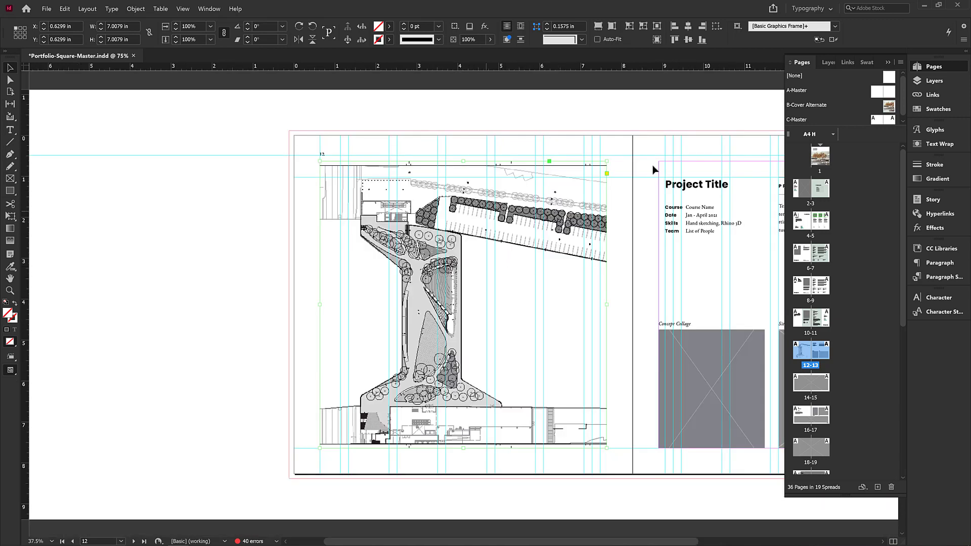
left_click(933, 95)
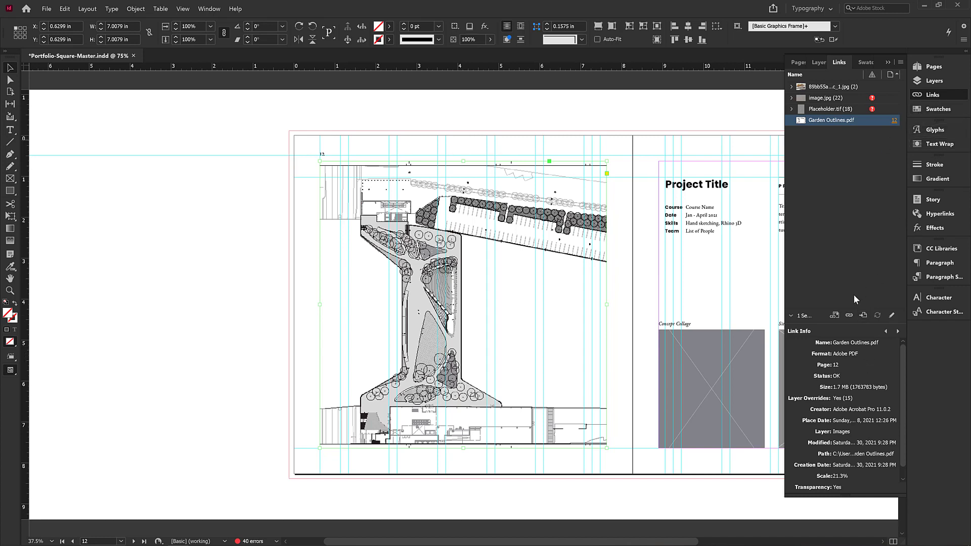
left_click_drag(818, 326, 827, 251)
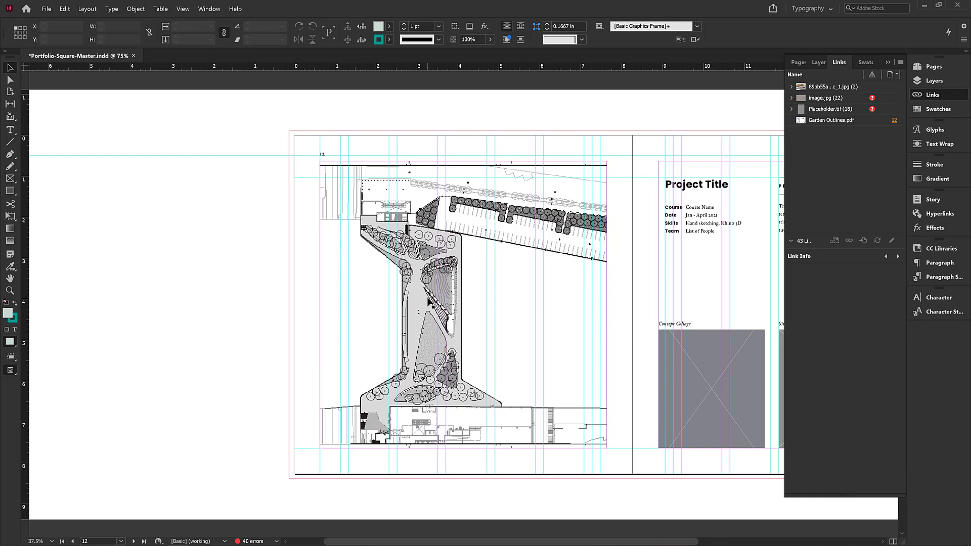
Turn on Overprint Preview to display the placed drawing with its accurate line weights.
left_click(182, 10)
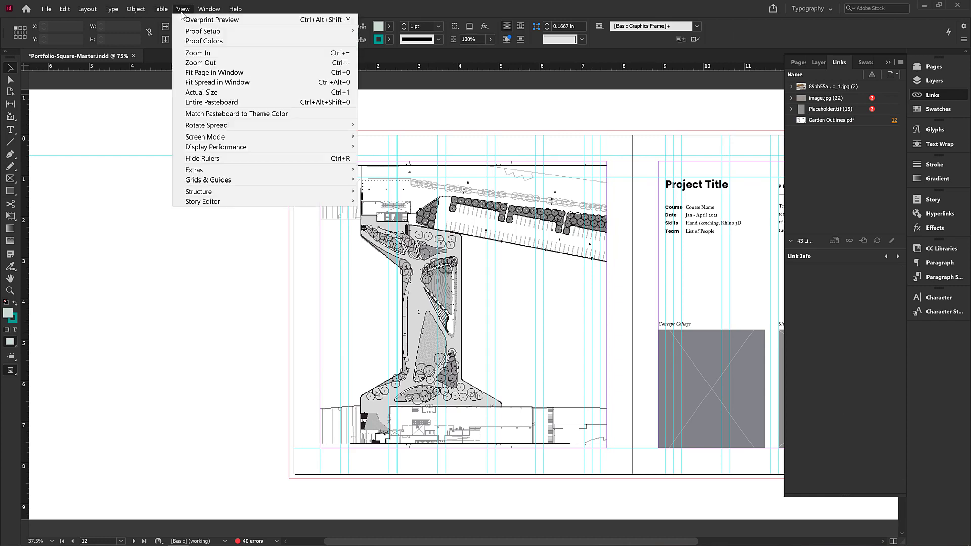
left_click(185, 20)
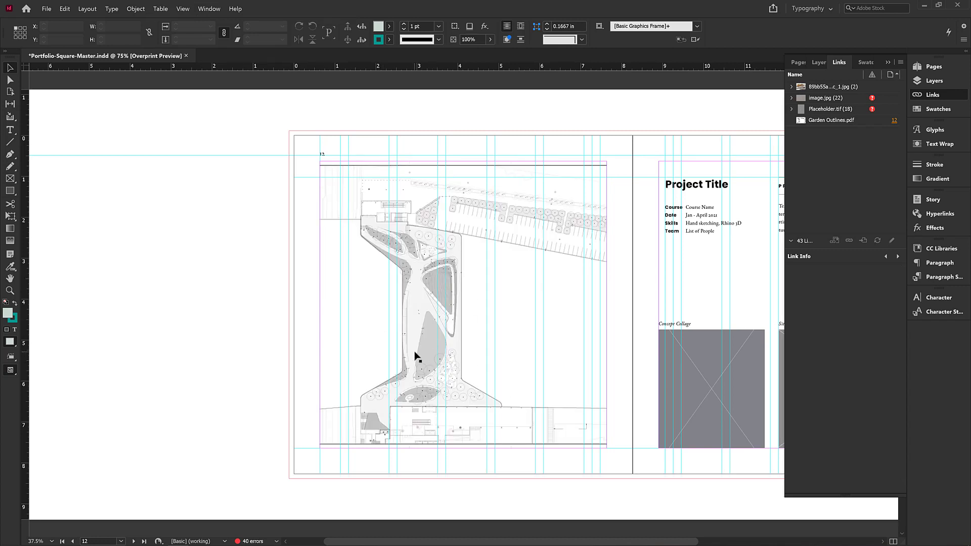
Examine the line weights and details of the placed garden plan drawing up close in Overprint Preview.
key("ctrl+equal")
key("ctrl+equal")
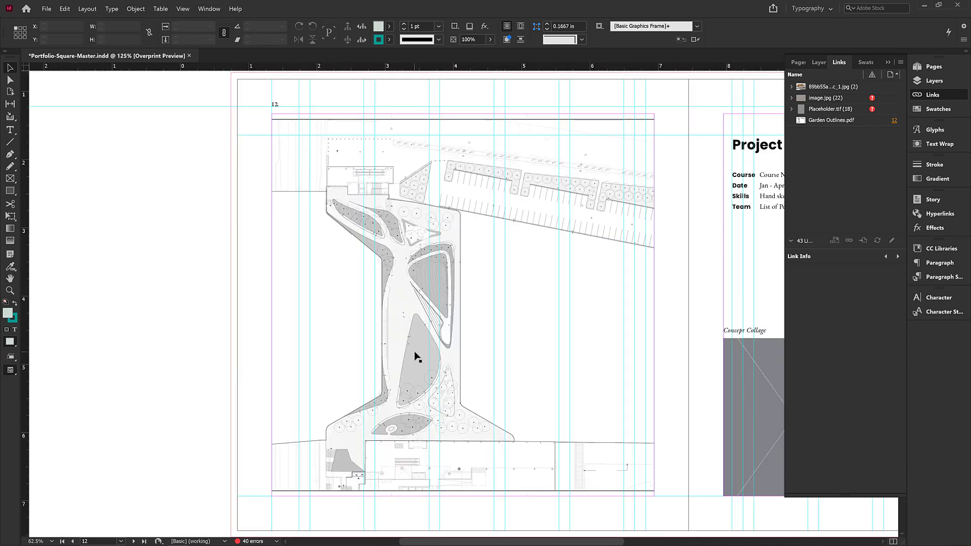
key("ctrl+equal")
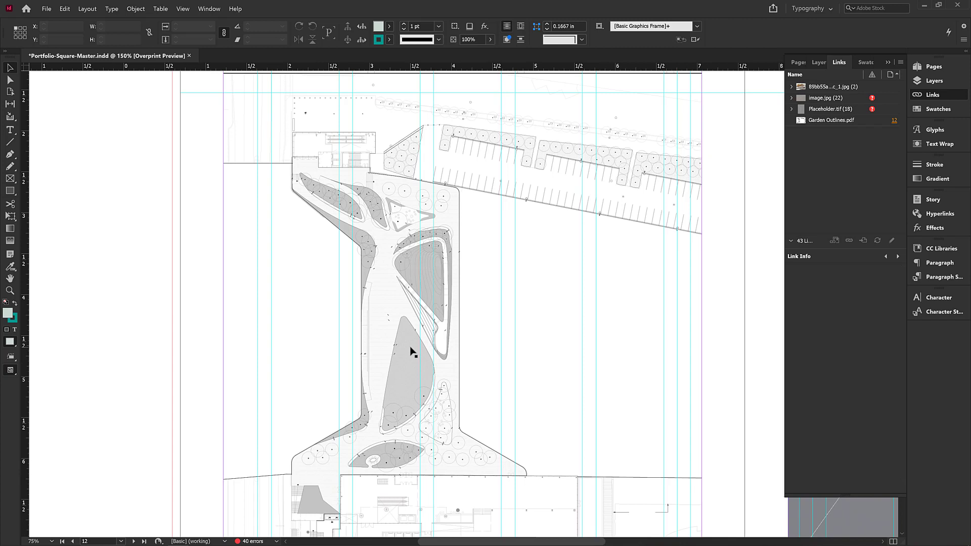
key("ctrl+equal")
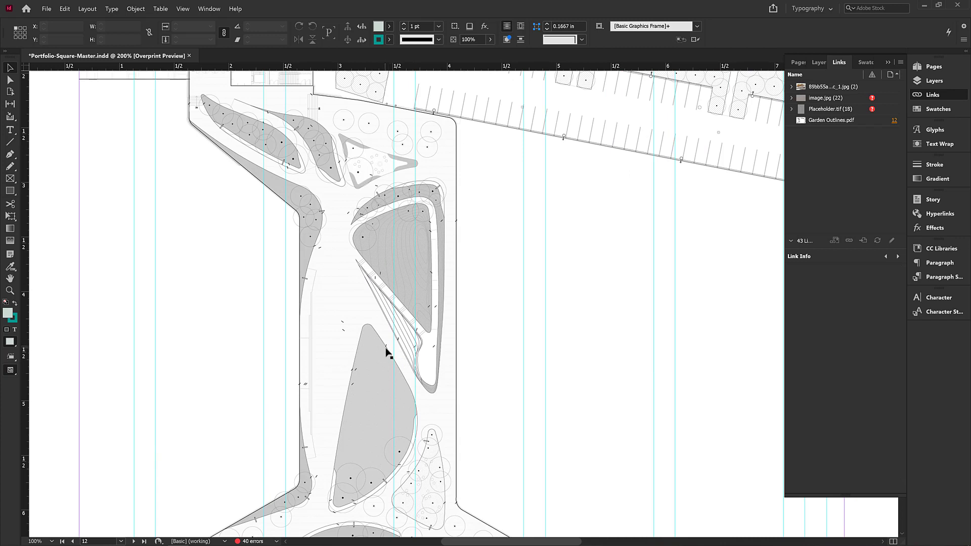
key("ctrl+minus")
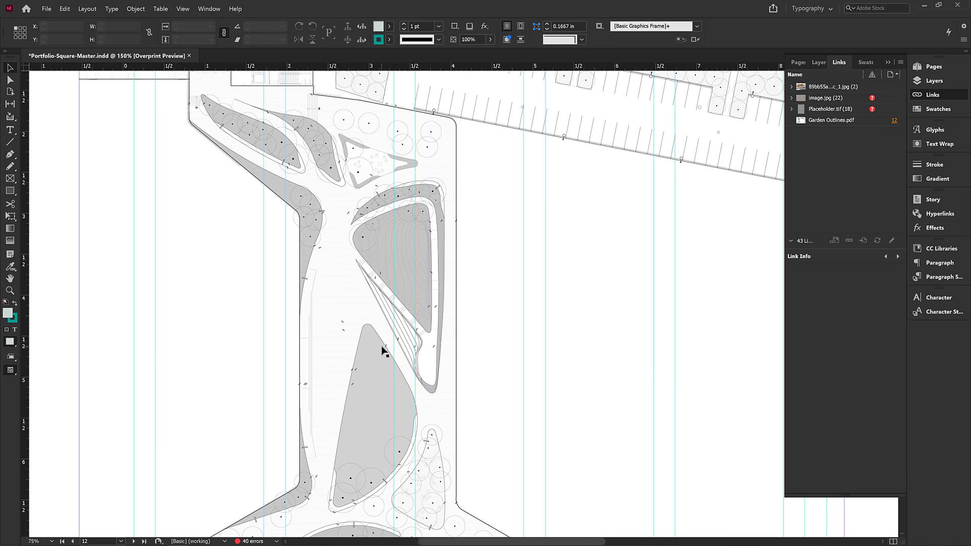
key("ctrl+minus")
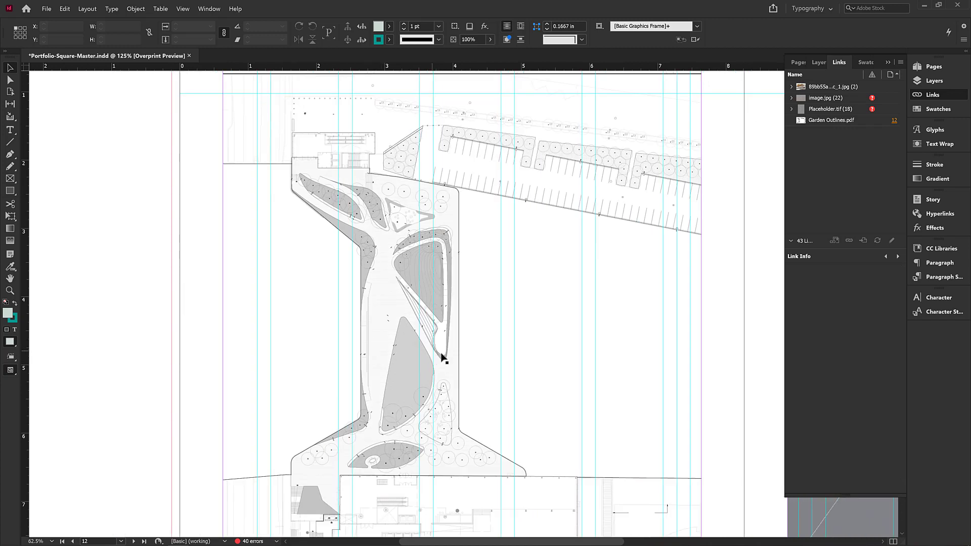
Make the Text layer the active layer of the portfolio document.
left_click(934, 82)
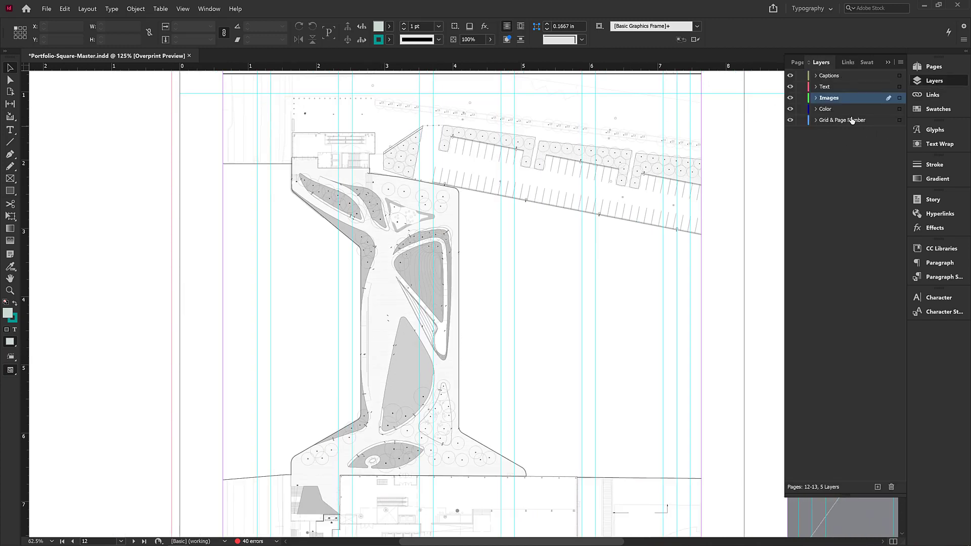
left_click(825, 88)
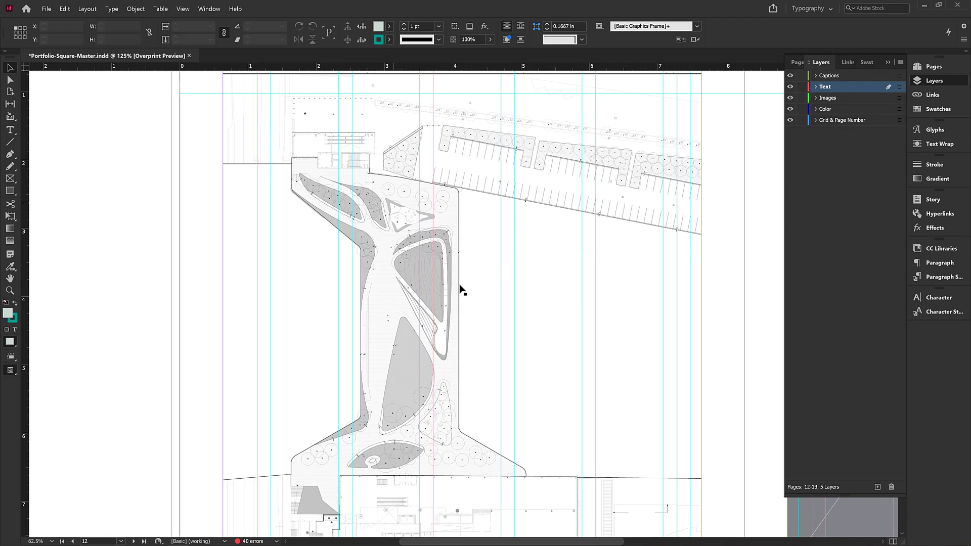